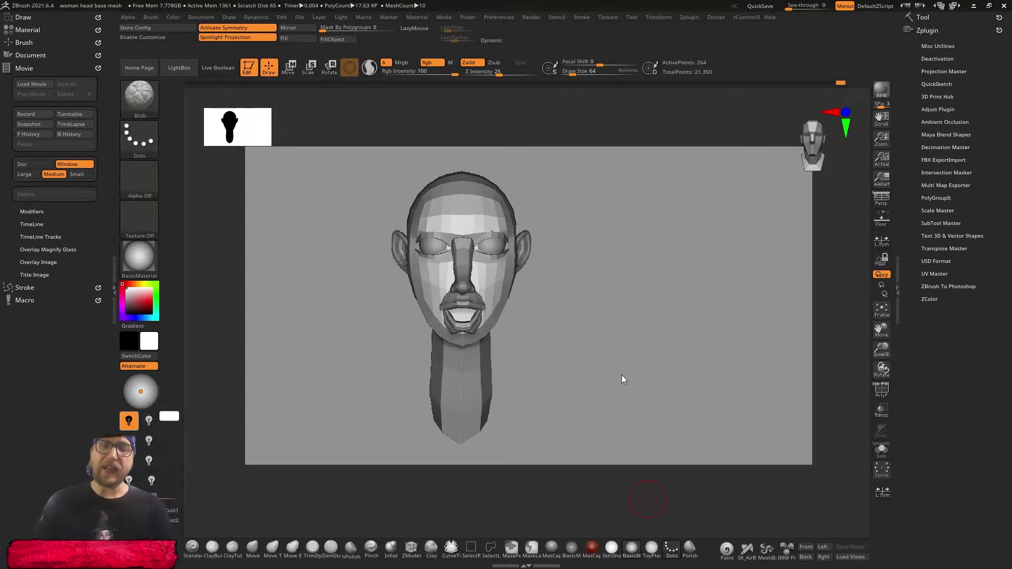
# - Show the head's subtool list, make the top_eyelids_left subtool active and turn on its polyframe display
pyautogui.moveTo(627, 382); pyautogui.dragTo(638, 416)
pyautogui.click(942, 32)
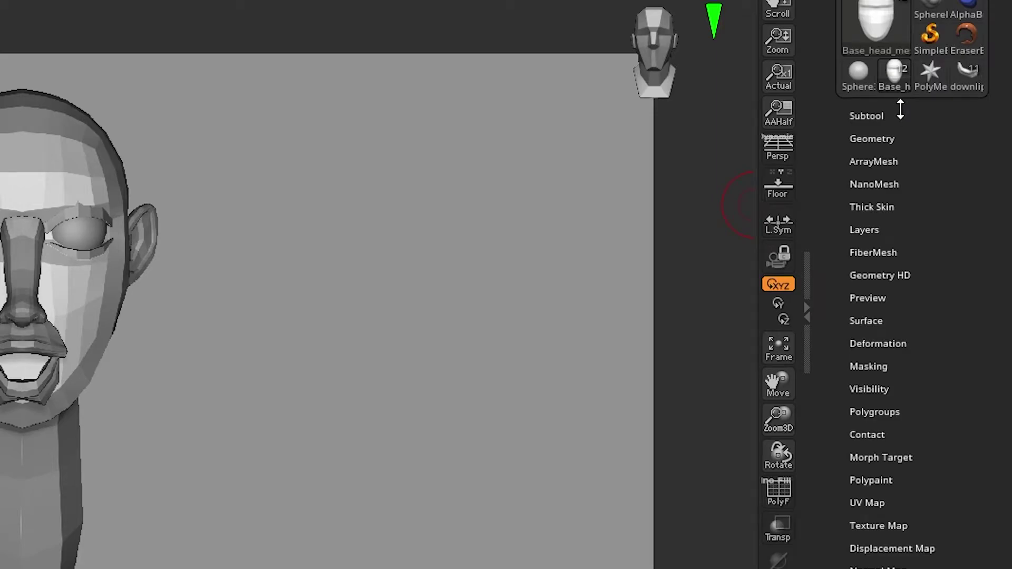
pyautogui.click(900, 114)
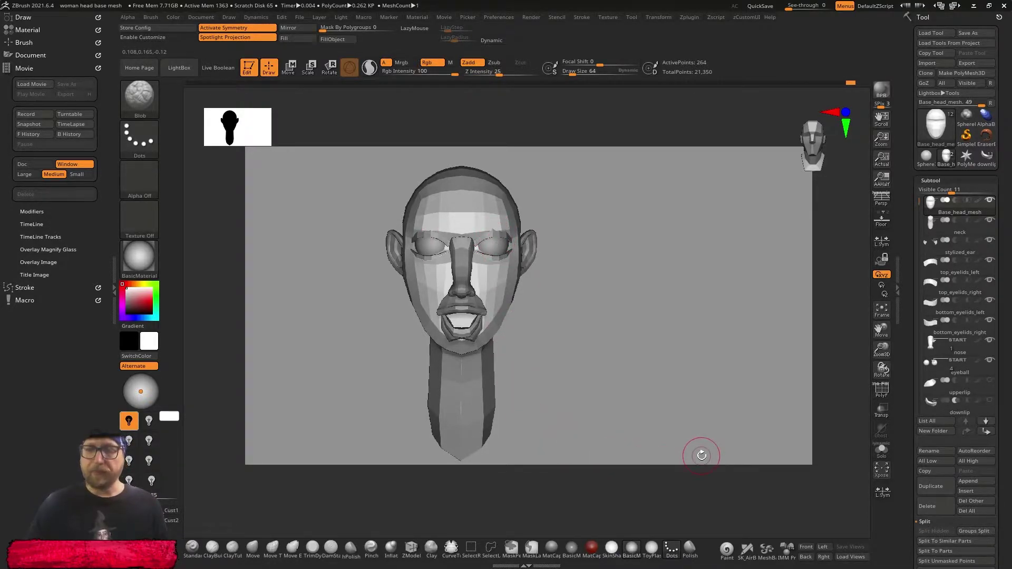
pyautogui.keyDown('alt'); pyautogui.click(486, 235); pyautogui.keyUp('alt')
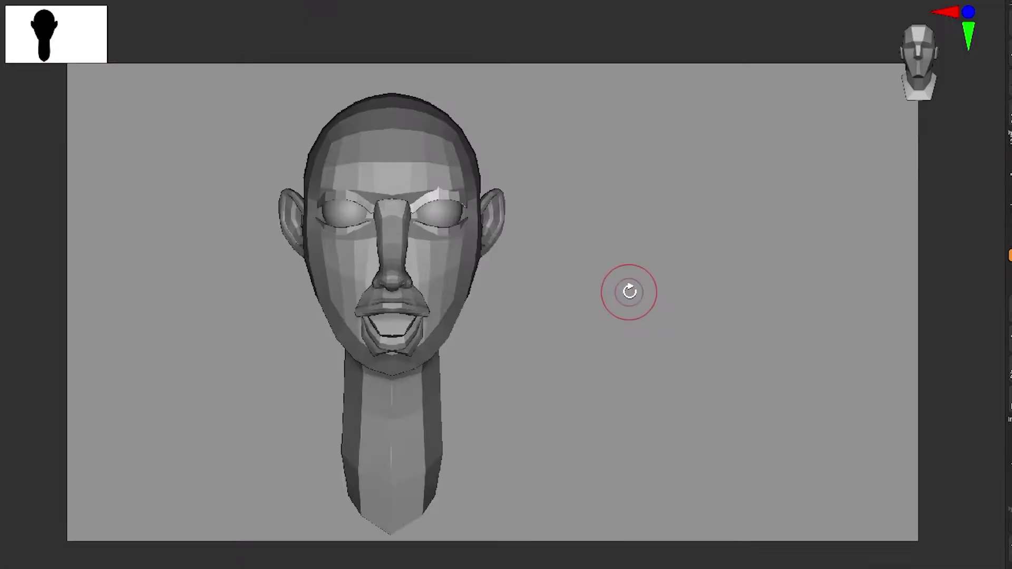
pyautogui.hotkey('shift', 'f')
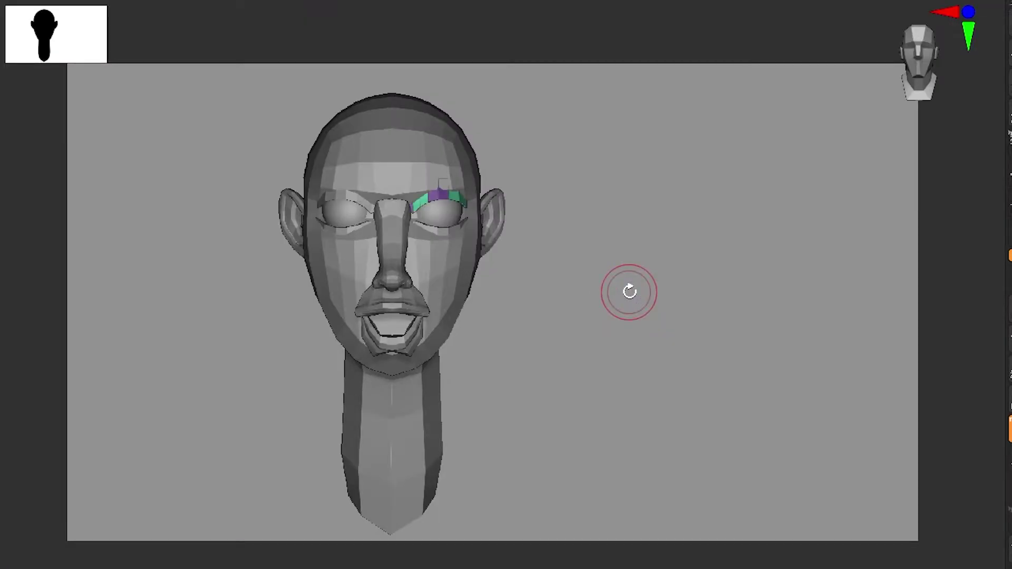
# - Create a new InsertMesh brush from the active top_eyelids_left mesh and show the brush settings
pyautogui.keyDown('alt'); pyautogui.moveTo(648, 362); pyautogui.dragTo(743, 555); pyautogui.keyUp('alt')
pyautogui.keyDown('alt'); pyautogui.moveTo(770, 515); pyautogui.dragTo(784, 494); pyautogui.keyUp('alt')
pyautogui.moveTo(785, 493); pyautogui.dragTo(768, 433, button='right')
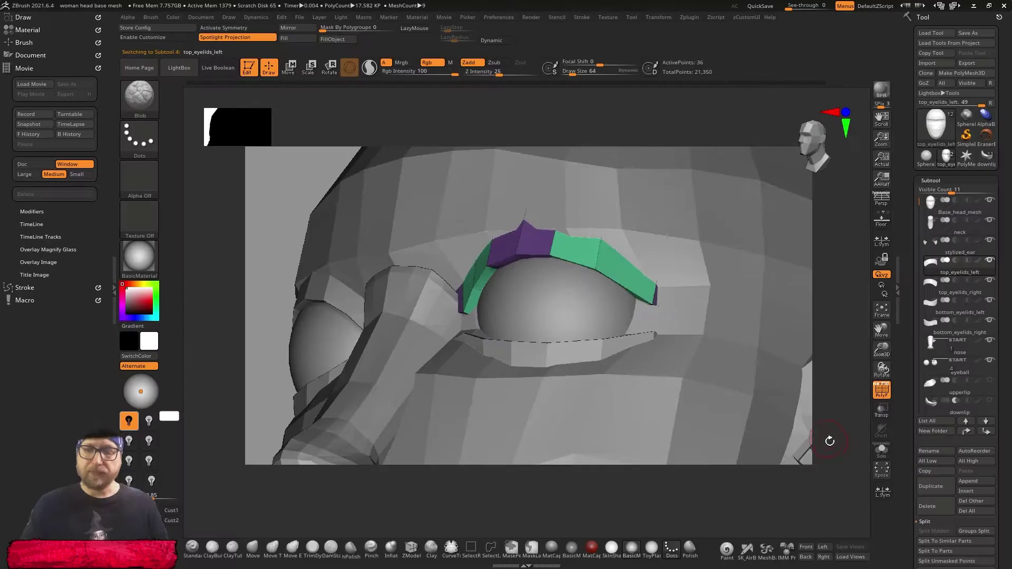
pyautogui.moveTo(943, 509); pyautogui.dragTo(987, 547)
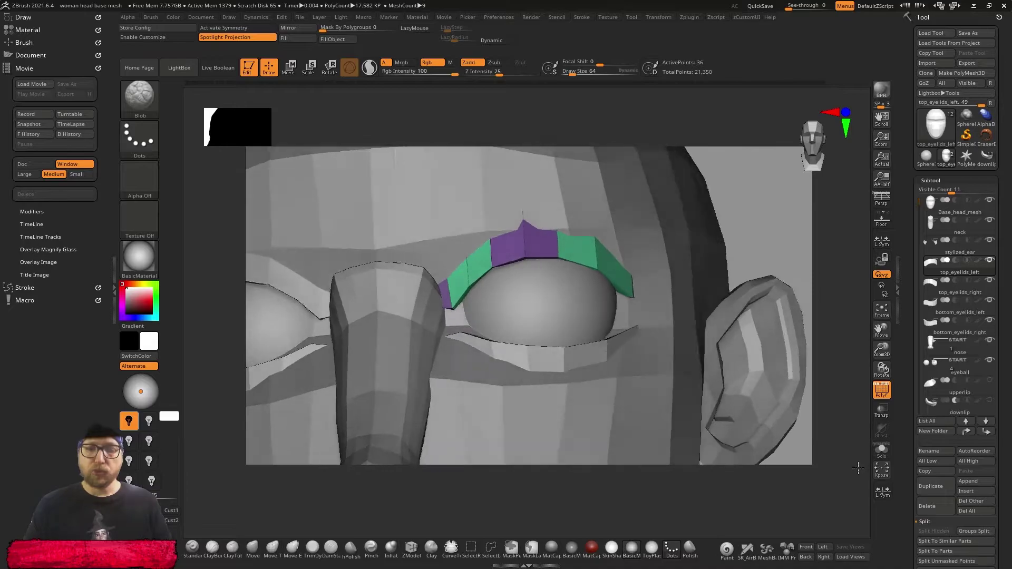
pyautogui.moveTo(859, 468); pyautogui.dragTo(822, 464)
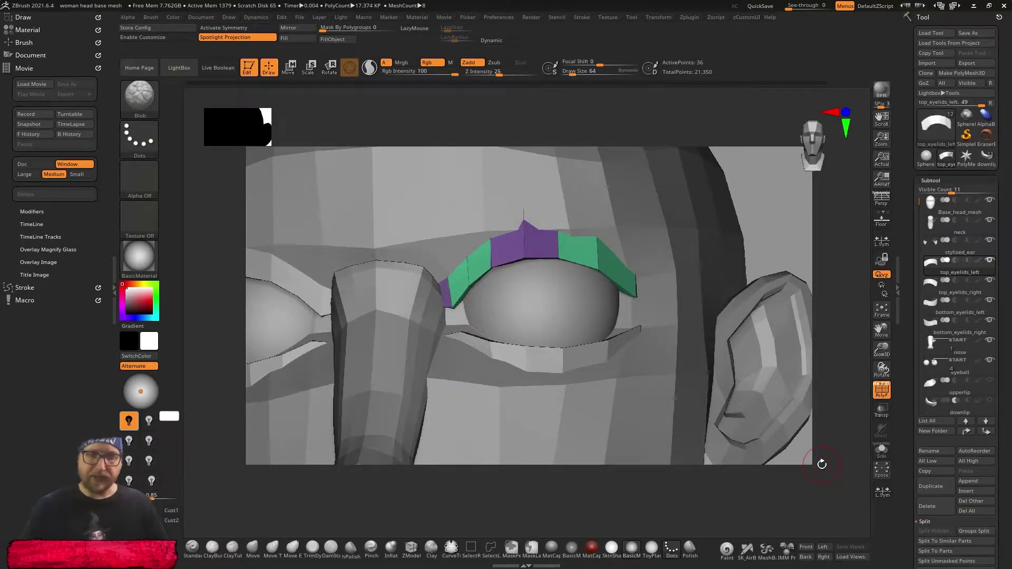
pyautogui.press('b')
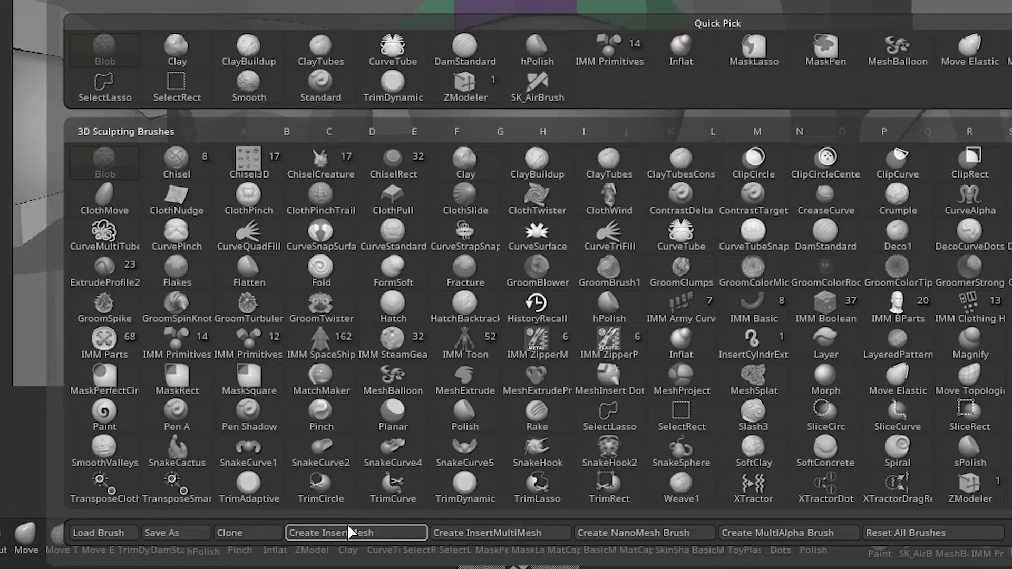
pyautogui.click(377, 534)
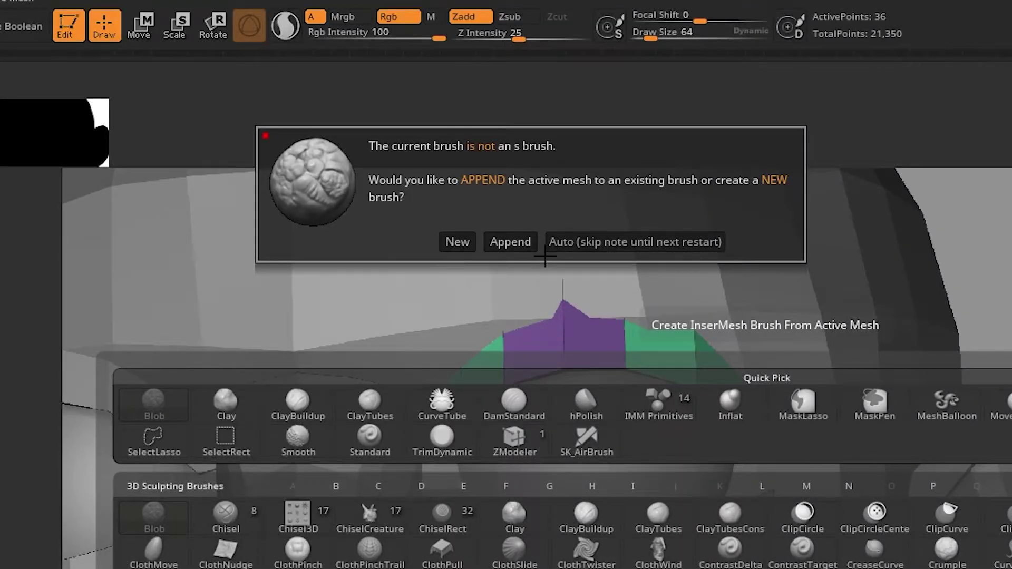
pyautogui.click(456, 242)
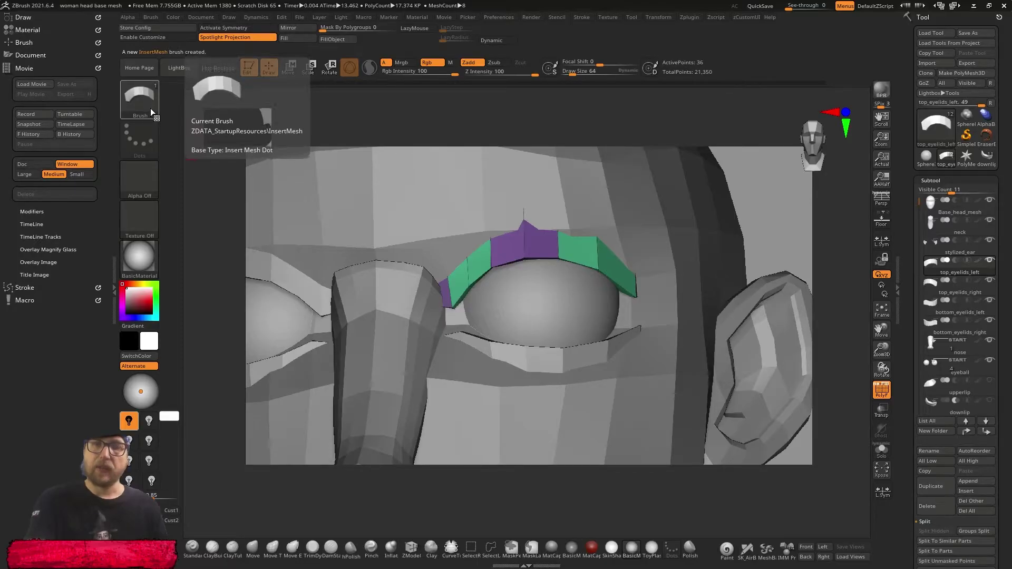
pyautogui.click(62, 41)
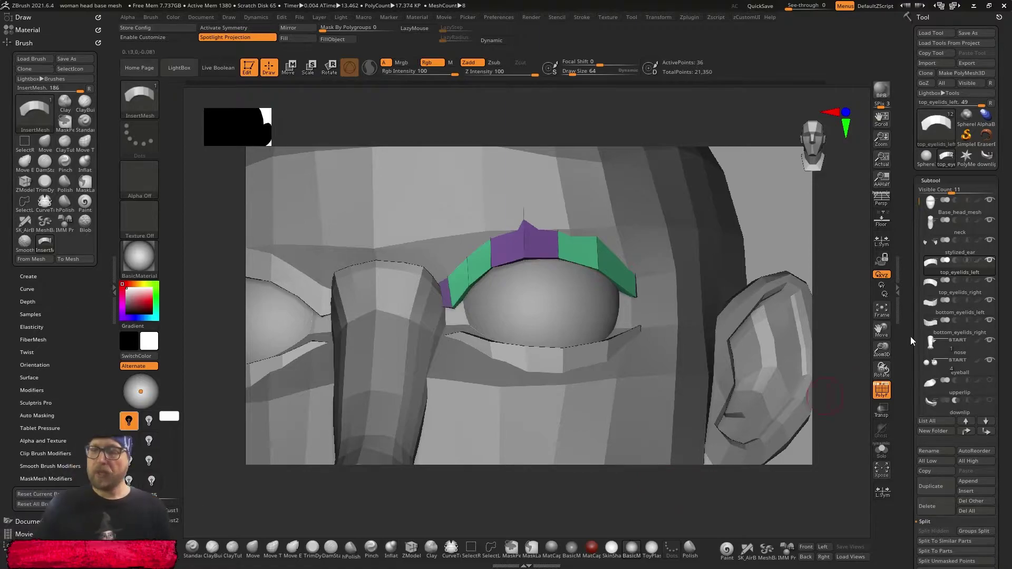
# - Hide all four top and bottom eyelid subtools and make Base_head_mesh the active subtool
pyautogui.click(990, 281)
pyautogui.click(990, 300)
pyautogui.click(990, 321)
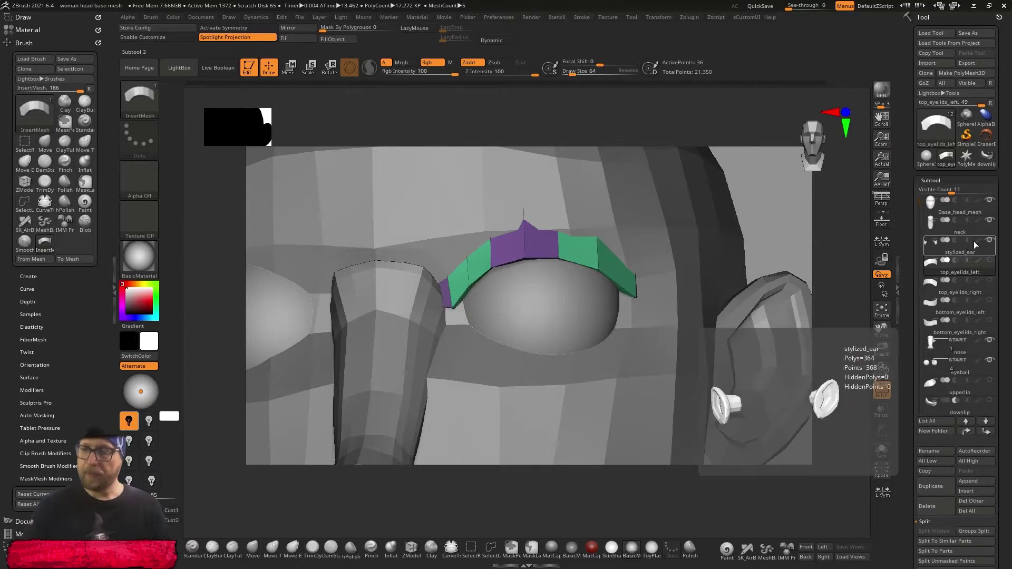
pyautogui.click(990, 261)
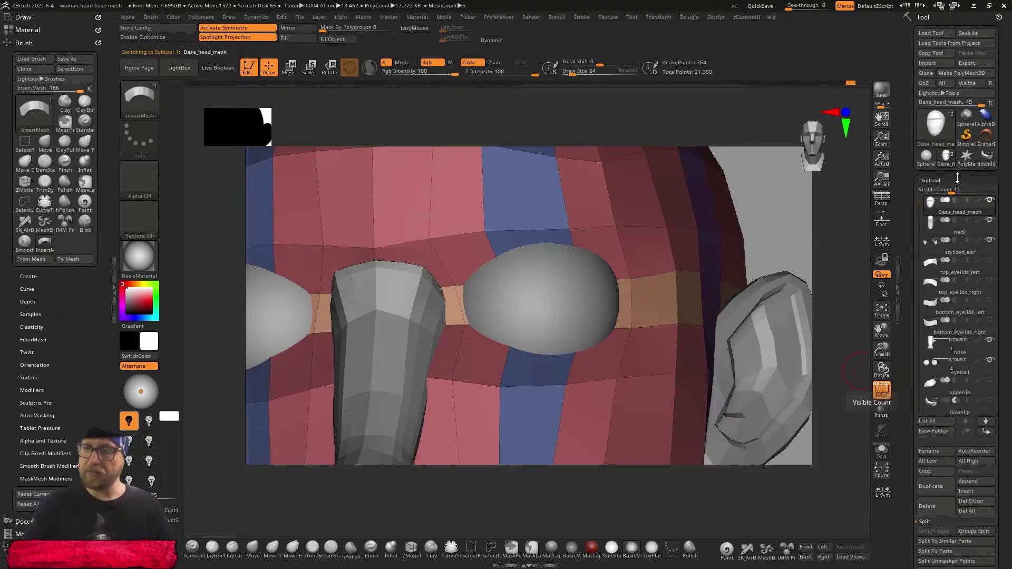
# - Freeze the subdivision levels of Base_head_mesh in its geometry settings
pyautogui.click(934, 180)
pyautogui.click(935, 194)
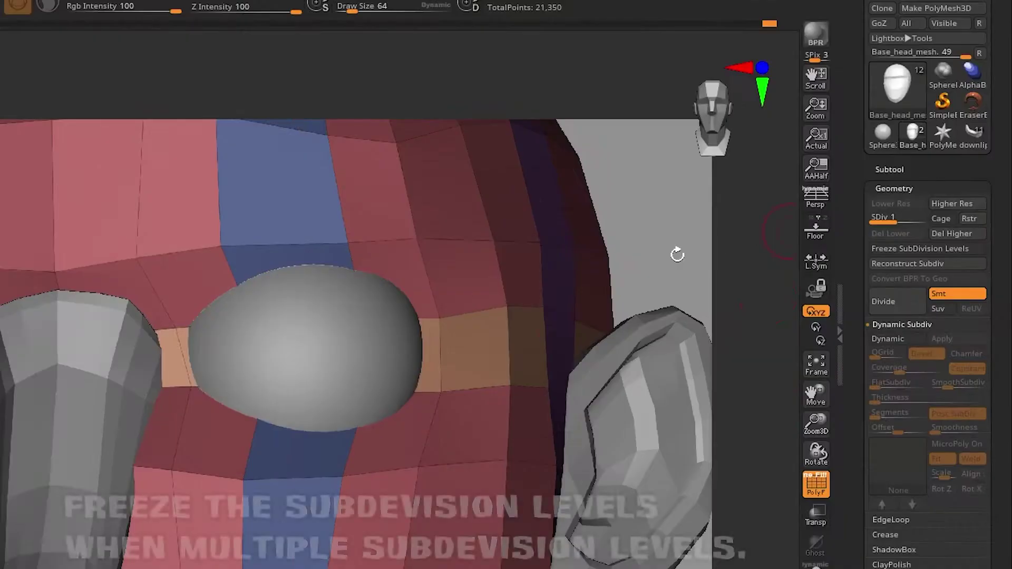
pyautogui.click(906, 247)
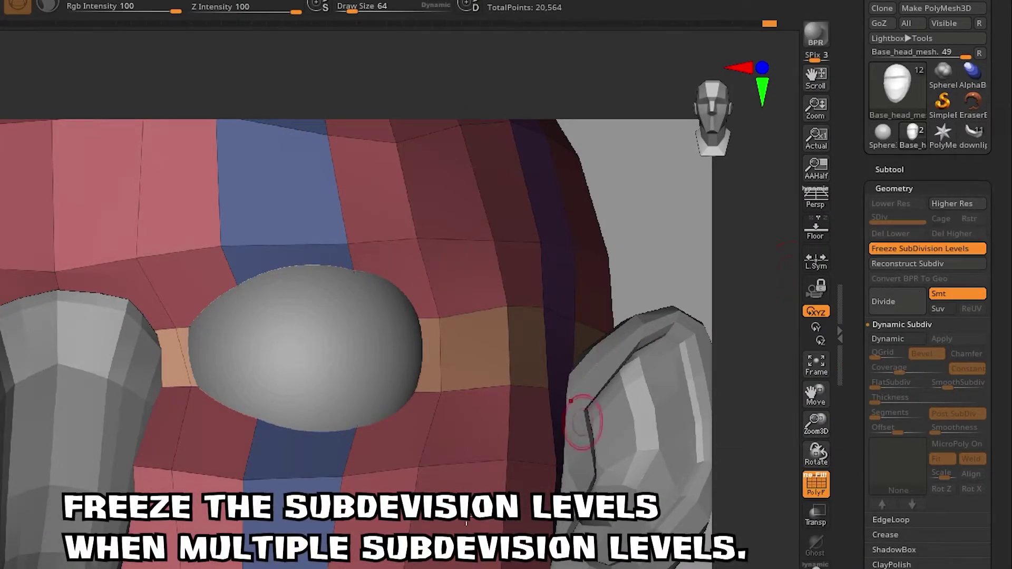
# - Insert the eyelid mesh symmetrically over both eyes with the new InsertMesh brush and activate the Move gizmo
pyautogui.press('f')
pyautogui.moveTo(617, 515); pyautogui.dragTo(589, 568)
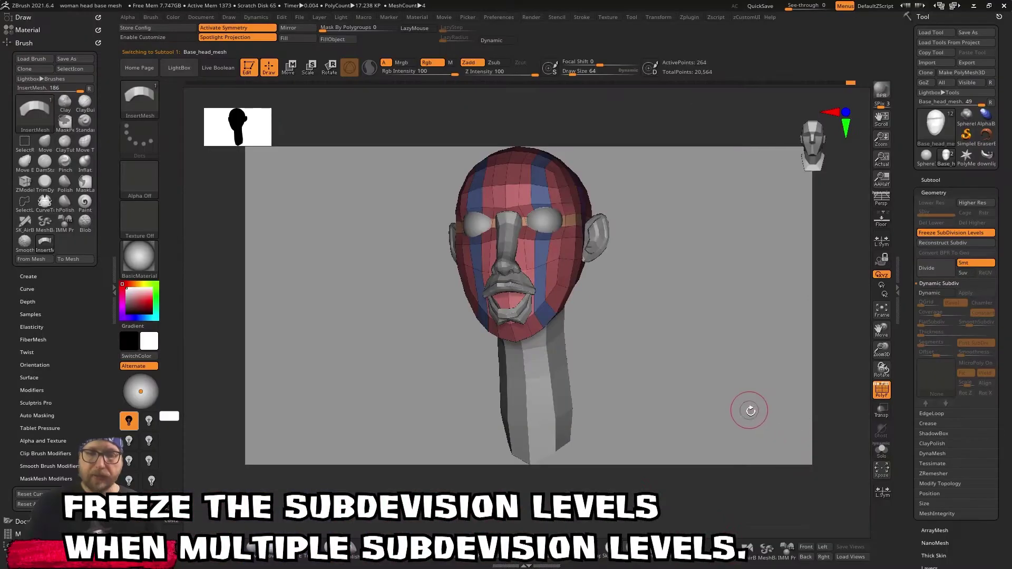
pyautogui.keyDown('alt'); pyautogui.moveTo(731, 456); pyautogui.dragTo(737, 464); pyautogui.keyUp('alt')
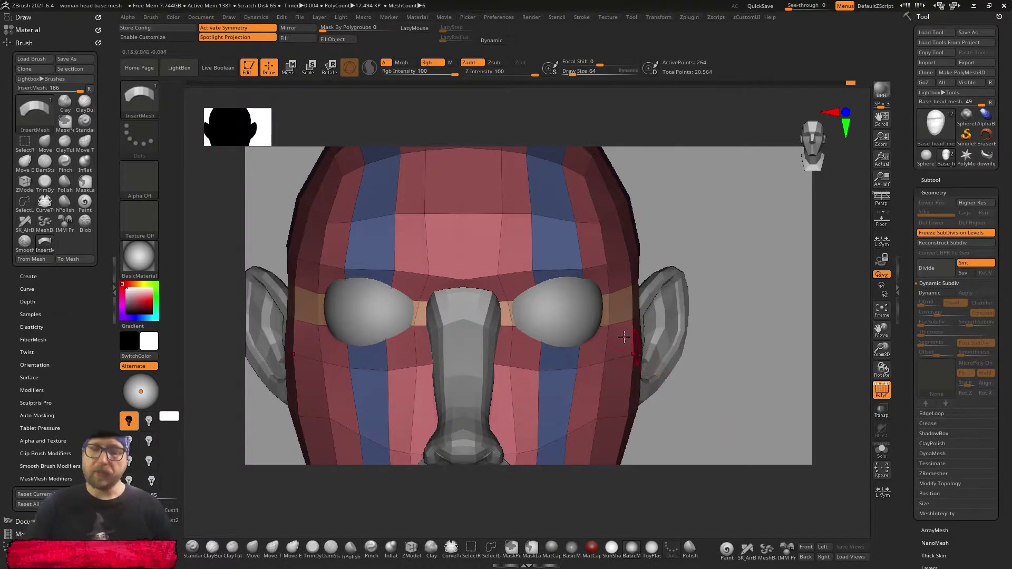
pyautogui.moveTo(524, 283); pyautogui.dragTo(586, 291)
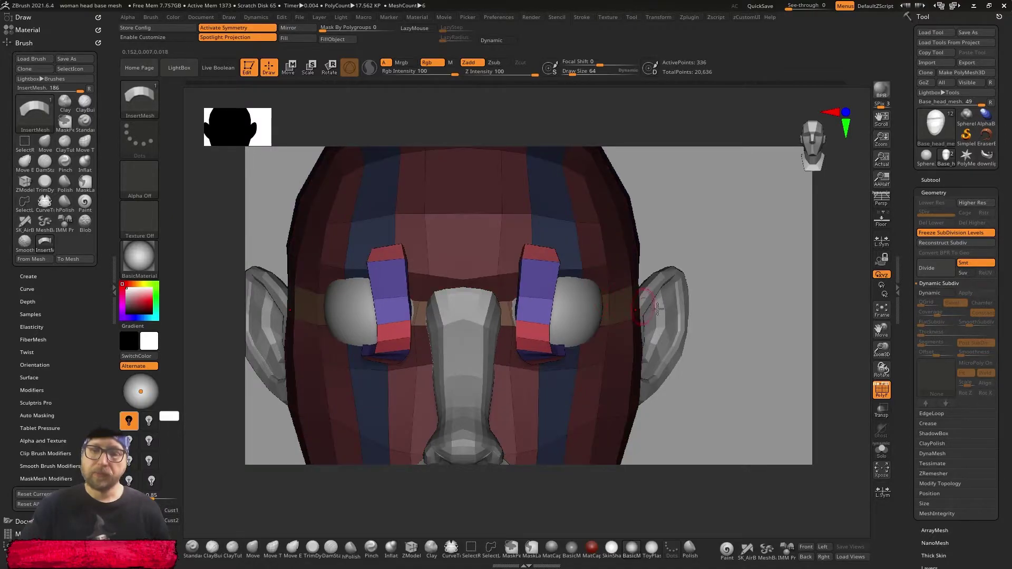
pyautogui.moveTo(734, 372)
pyautogui.mouseDown()
pyautogui.moveTo(719, 428)
pyautogui.moveTo(695, 411)
pyautogui.moveTo(722, 380)
pyautogui.moveTo(634, 346)
pyautogui.mouseUp()
pyautogui.press('w')
pyautogui.moveTo(758, 424); pyautogui.dragTo(723, 417)
pyautogui.moveTo(552, 239)
pyautogui.mouseDown()
pyautogui.moveTo(578, 287)
pyautogui.moveTo(576, 272)
pyautogui.mouseUp()
pyautogui.hotkey('ctrl', 'z')
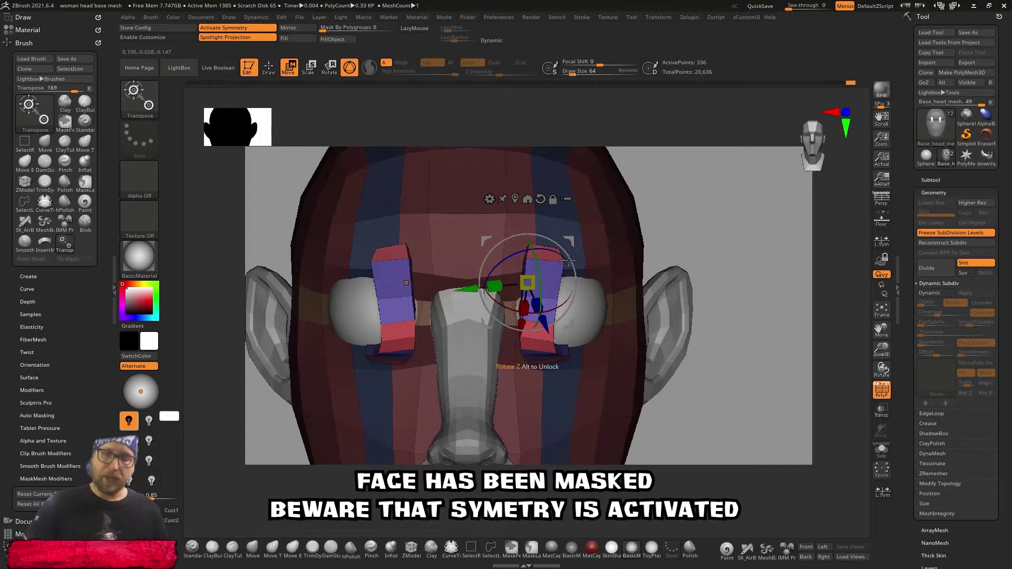
pyautogui.hotkey('ctrl', 'z')
# - Rotate the inserted eyelid pieces about 75 degrees and position them over the upper part of both eyeballs
pyautogui.moveTo(591, 238); pyautogui.dragTo(632, 310)
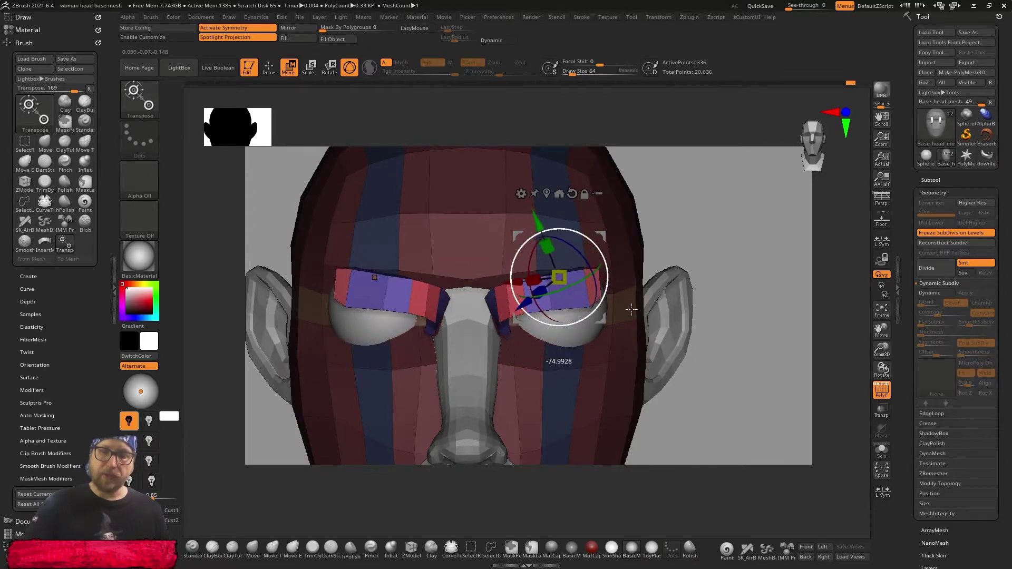
pyautogui.moveTo(594, 239); pyautogui.dragTo(626, 230)
pyautogui.moveTo(743, 298); pyautogui.dragTo(739, 386)
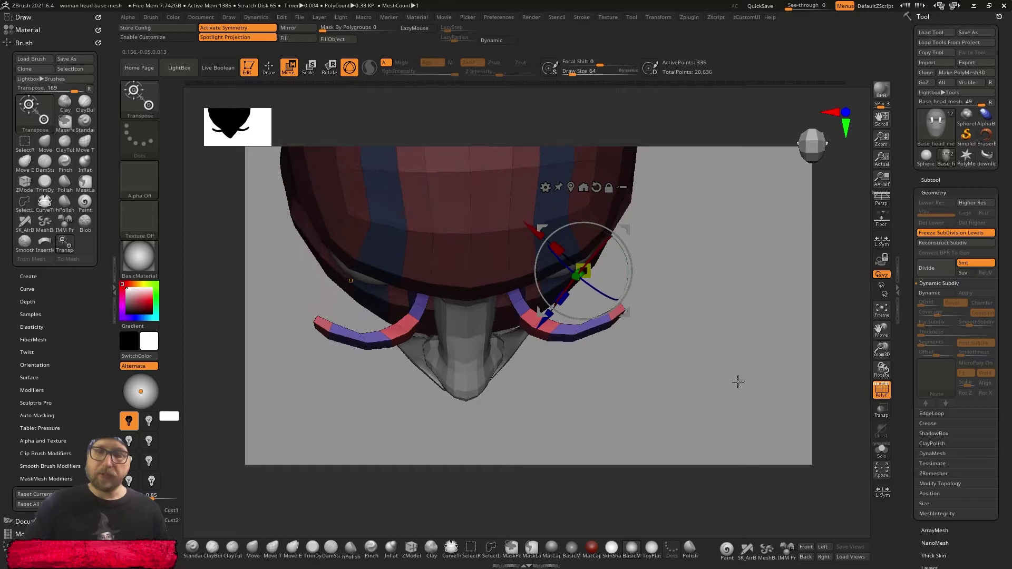
pyautogui.moveTo(628, 266); pyautogui.dragTo(625, 249)
pyautogui.moveTo(631, 313); pyautogui.dragTo(673, 228)
pyautogui.moveTo(723, 309)
pyautogui.mouseDown()
pyautogui.moveTo(752, 296)
pyautogui.moveTo(738, 352)
pyautogui.moveTo(713, 318)
pyautogui.mouseUp()
pyautogui.moveTo(597, 189); pyautogui.dragTo(597, 179)
pyautogui.moveTo(800, 472); pyautogui.dragTo(833, 479)
pyautogui.keyDown('alt'); pyautogui.moveTo(775, 453); pyautogui.dragTo(768, 391); pyautogui.keyUp('alt')
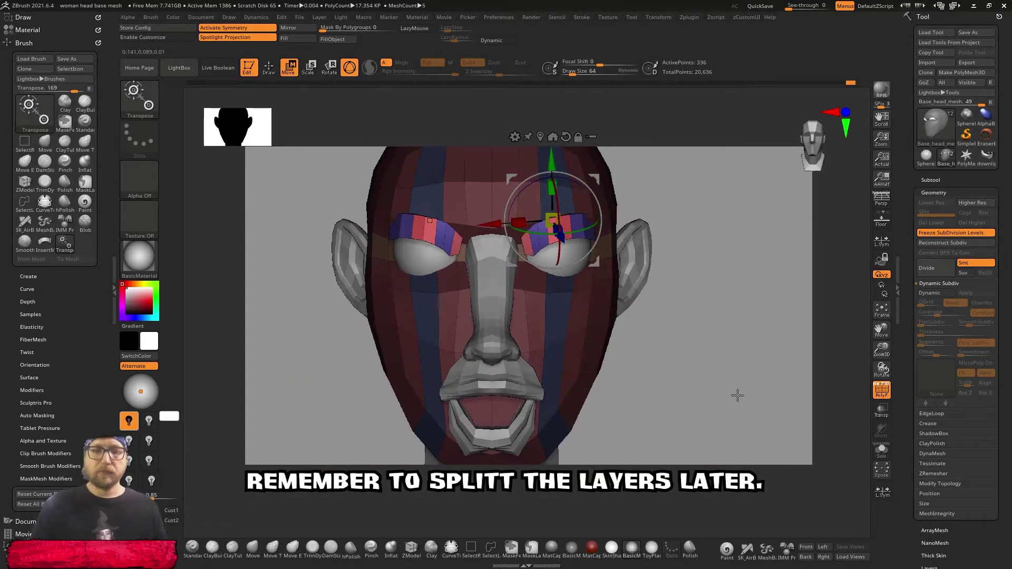